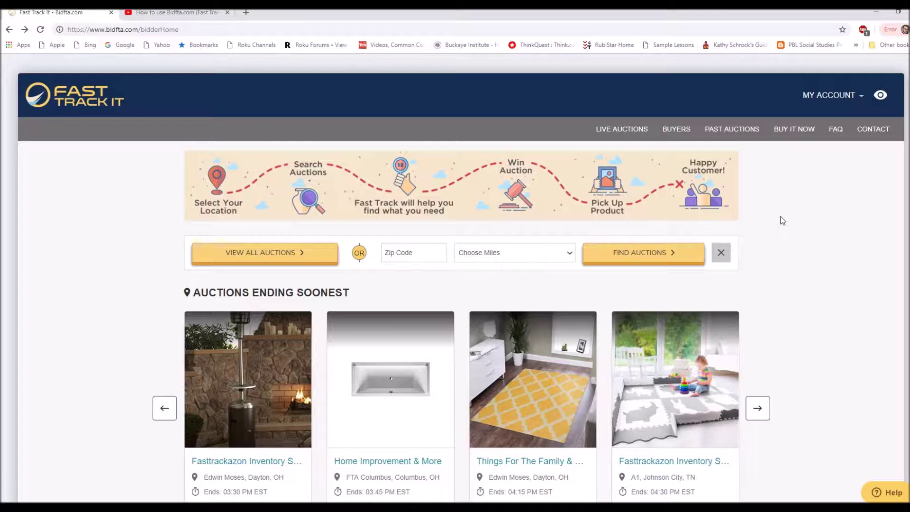
Close the 'How to use Bidfta.com' YouTube tab, keeping the BidFTA home page open
click(148, 279)
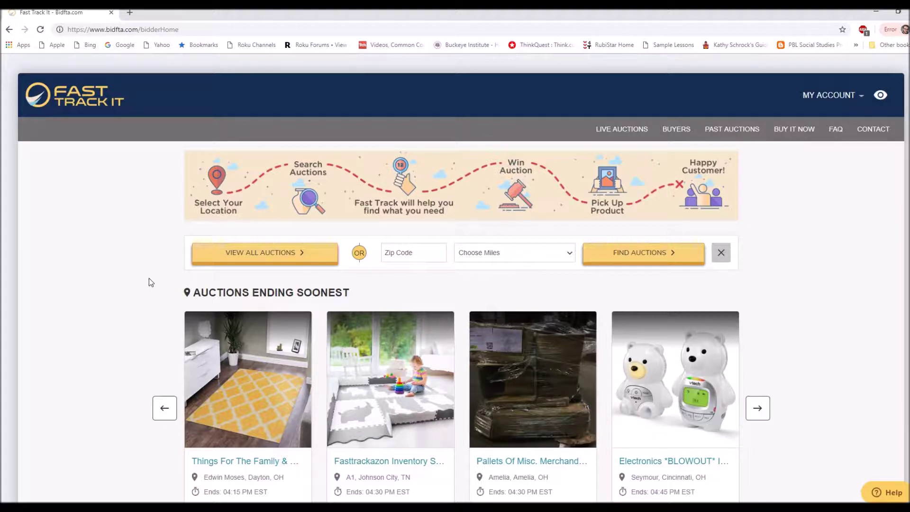
scroll(187, 334, down, 4)
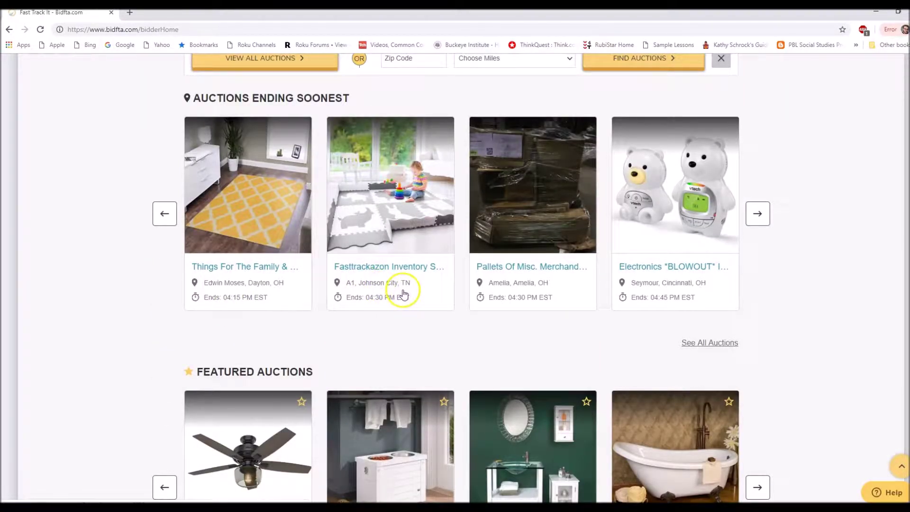
scroll(403, 292, up, 4)
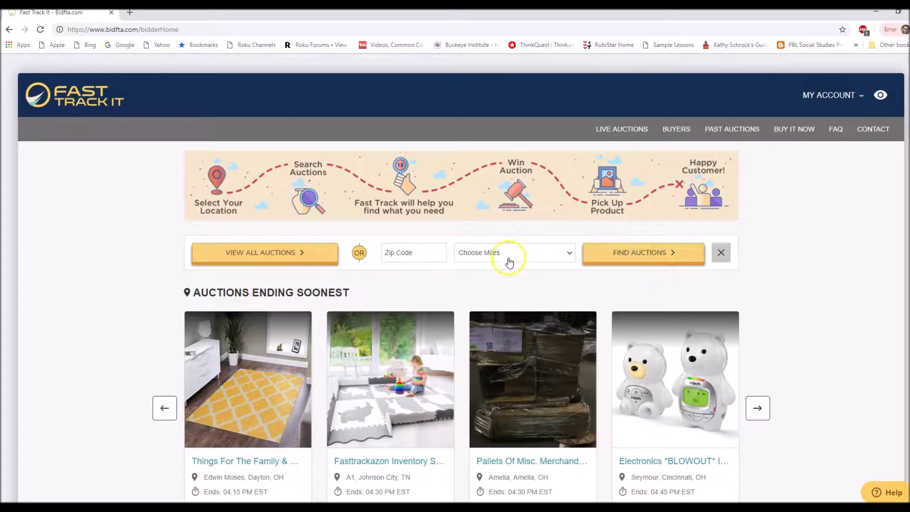
scroll(580, 302, down, 2)
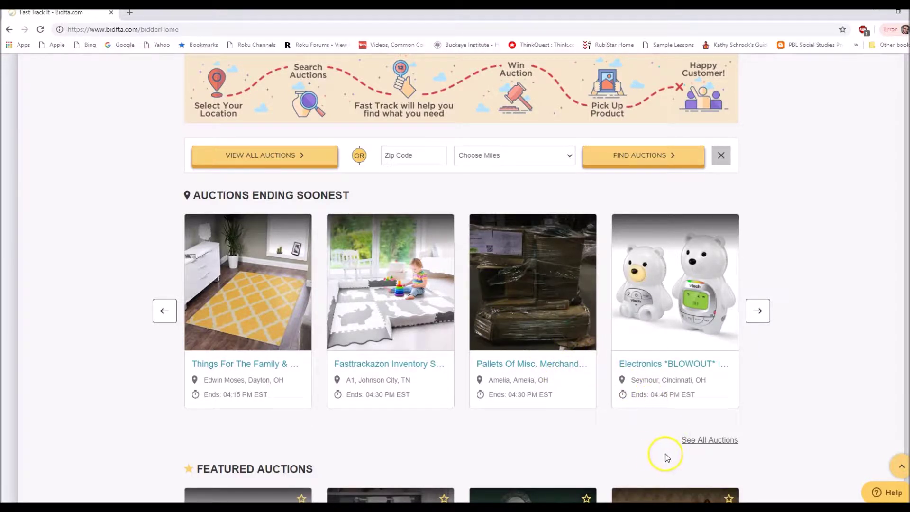
click(695, 442)
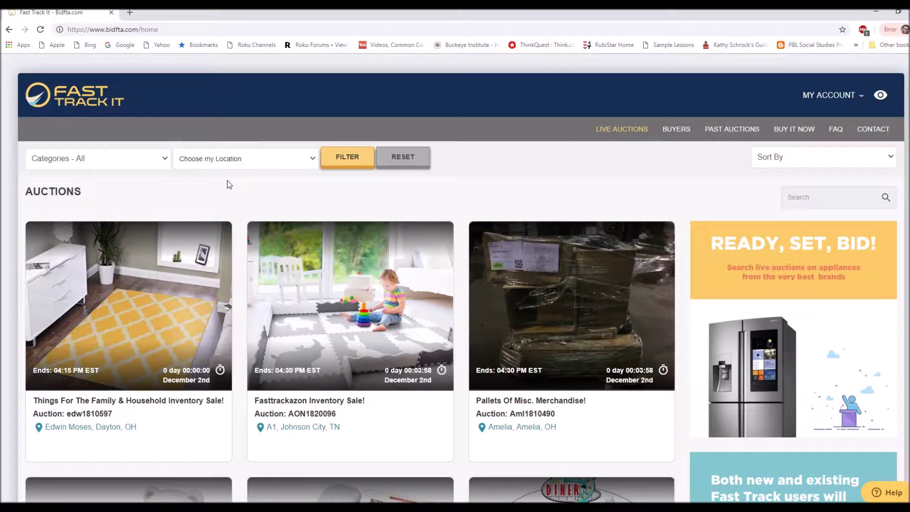
Filter auctions to the Broadwell, School Road, Seymour and Waycross Cincinnati locations
click(235, 160)
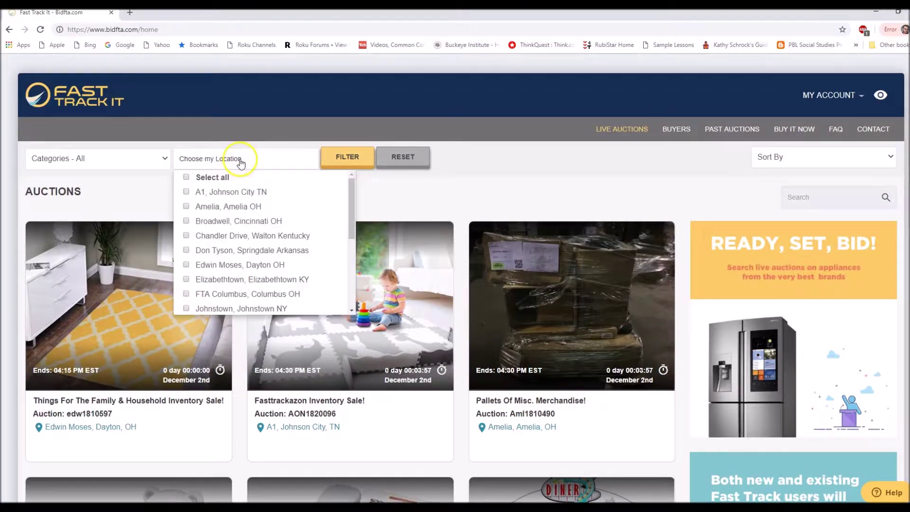
click(268, 221)
scroll(290, 286, down, 4)
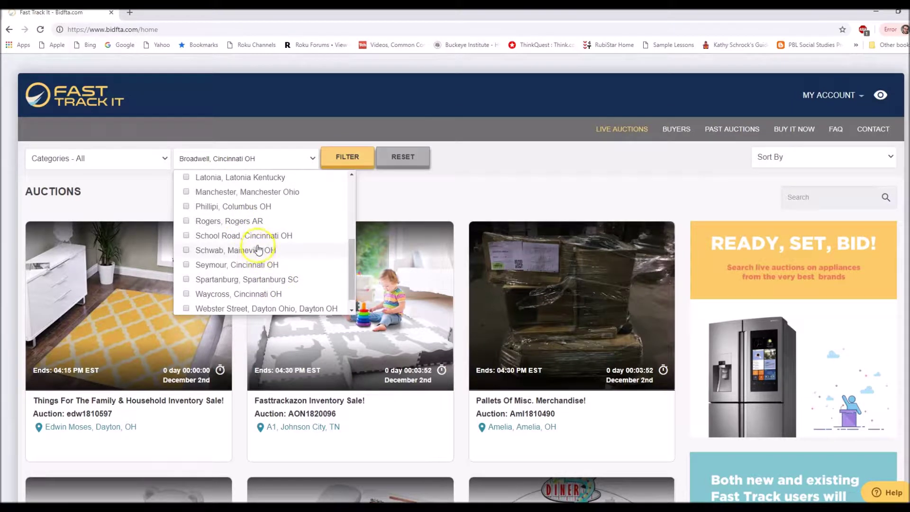
click(254, 236)
click(260, 264)
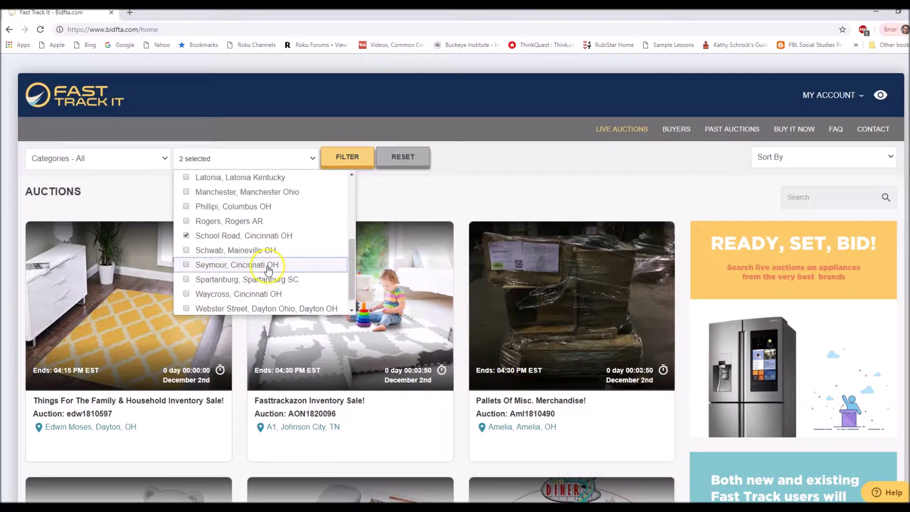
click(261, 293)
scroll(281, 274, down, 1)
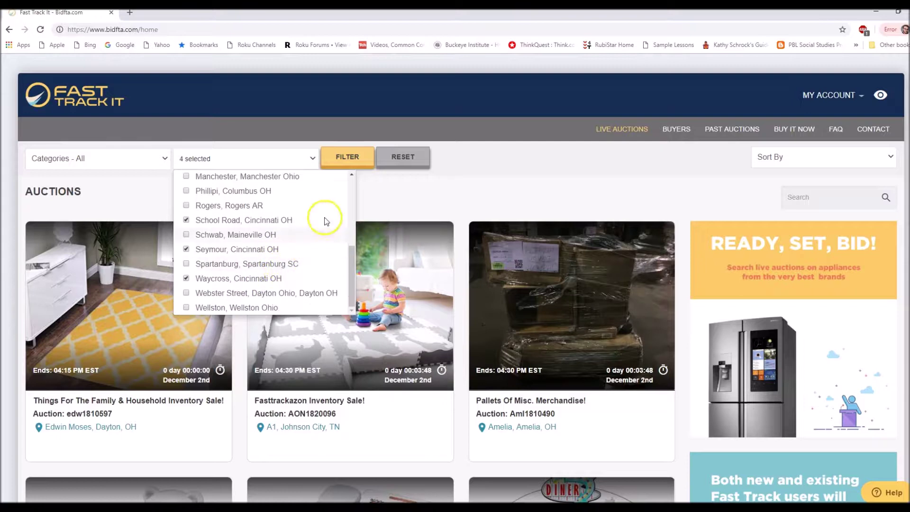
click(348, 157)
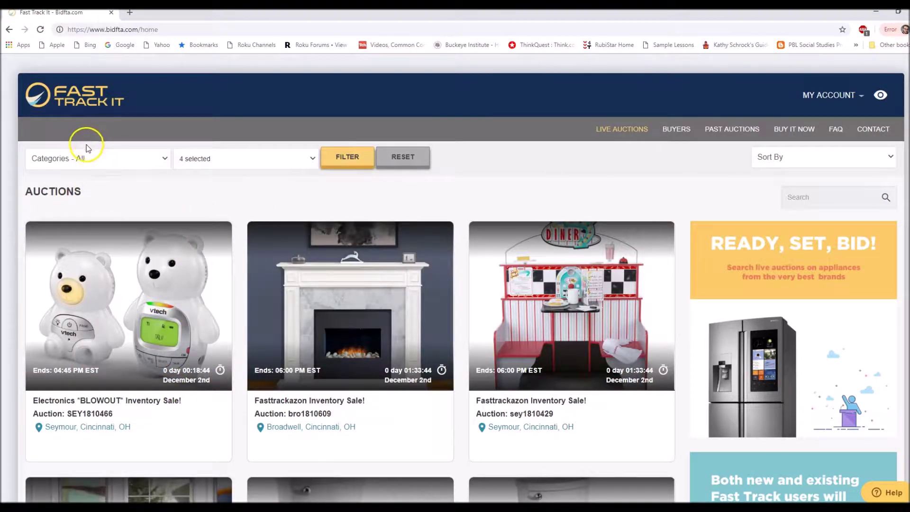
Browse the filtered Cincinnati auction cards down to the bottom of the list
scroll(264, 296, down, 8)
scroll(284, 315, down, 10)
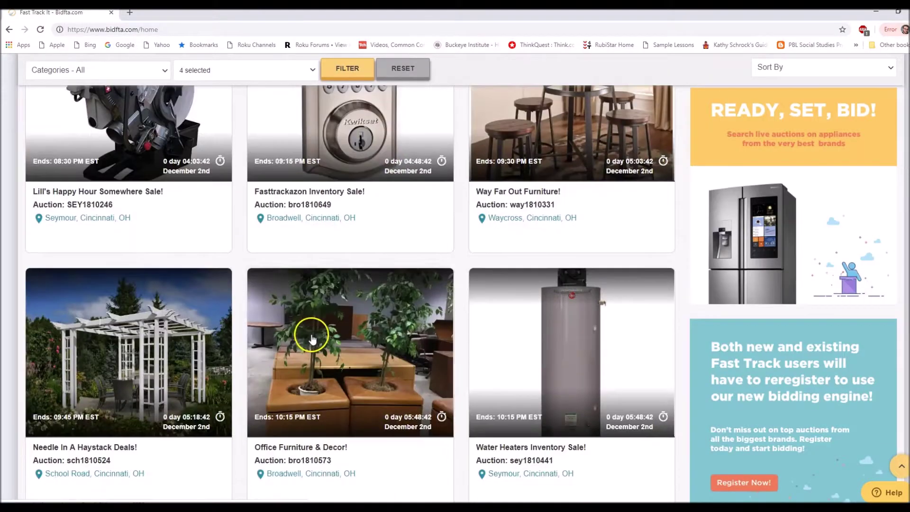
scroll(308, 336, up, 20)
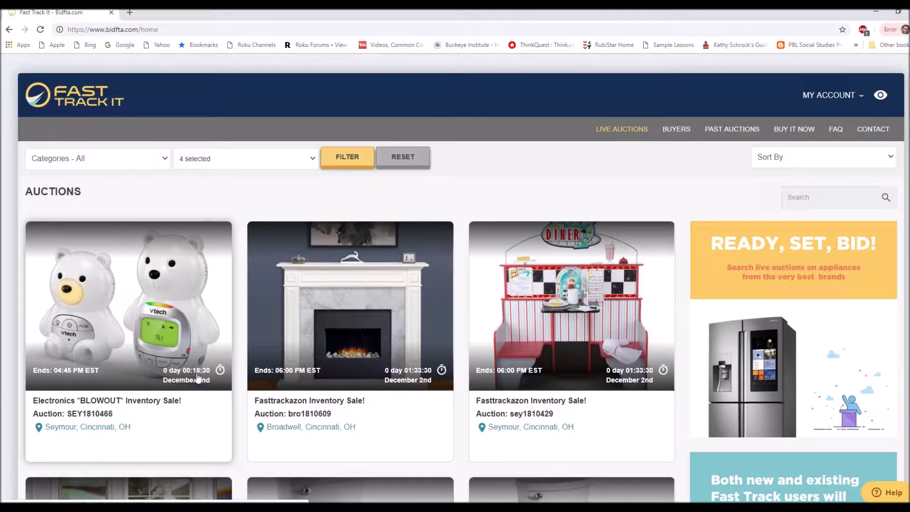
scroll(315, 362, down, 20)
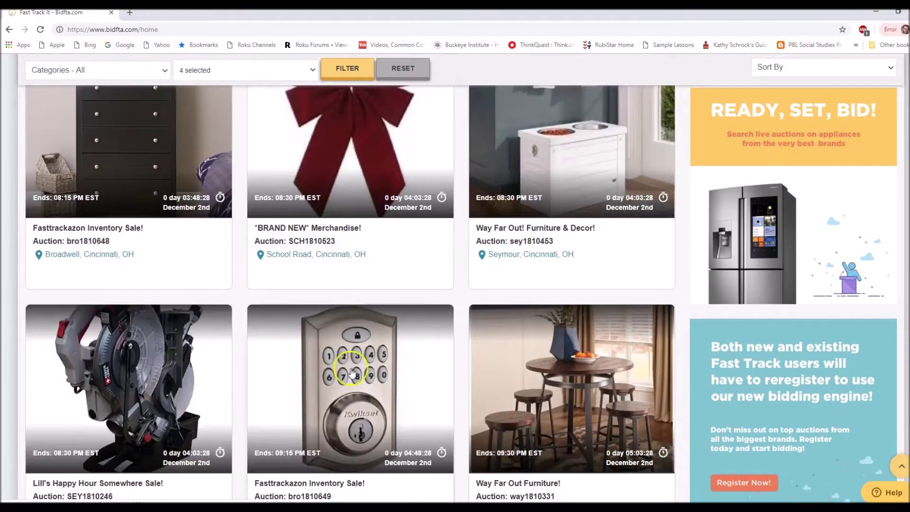
scroll(410, 224, up, 3)
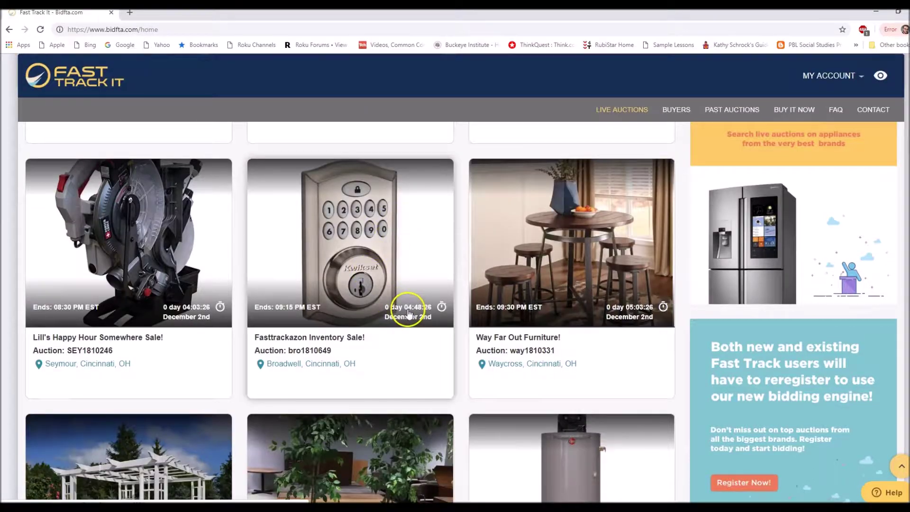
scroll(417, 312, down, 15)
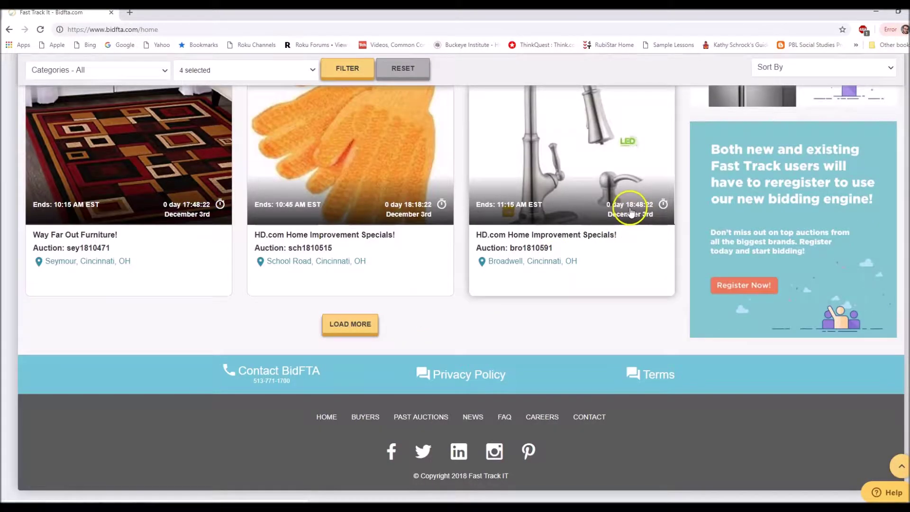
scroll(327, 235, up, 10)
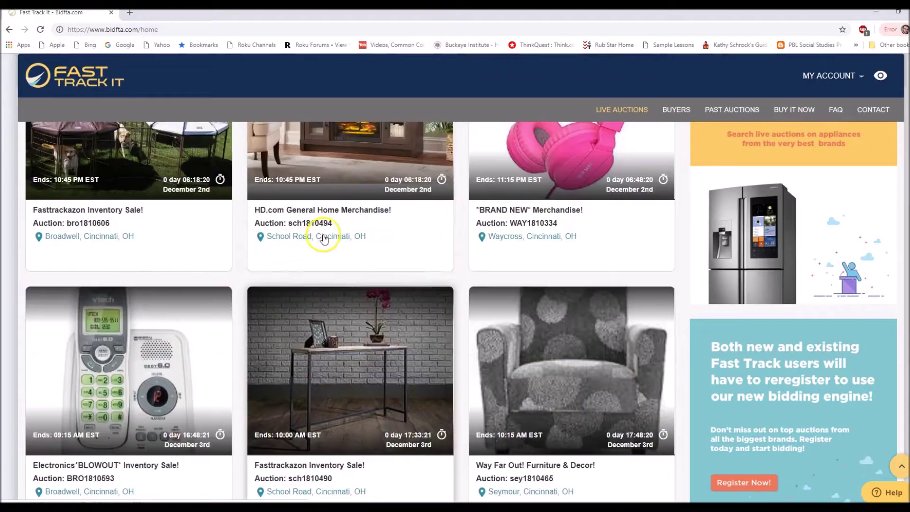
scroll(319, 244, down, 7)
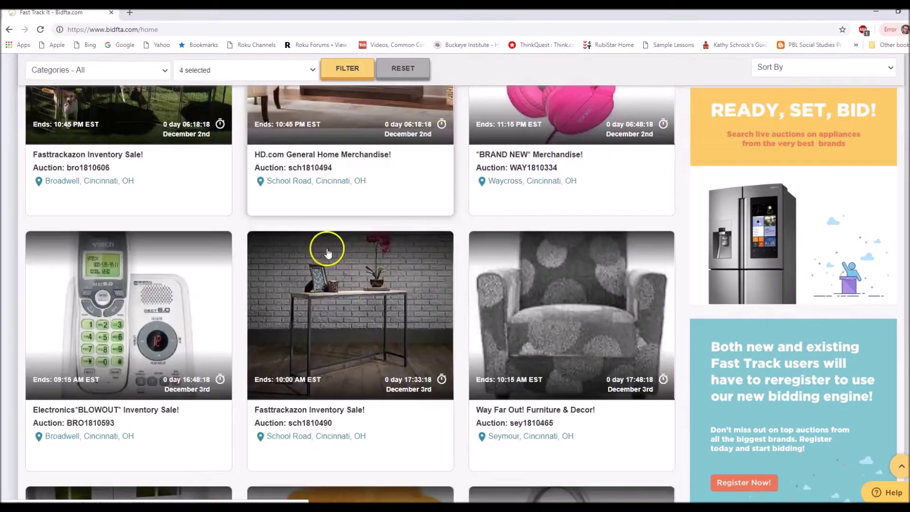
Load more auctions and browse the added listings ending through December 3rd
click(351, 470)
scroll(290, 369, down, 15)
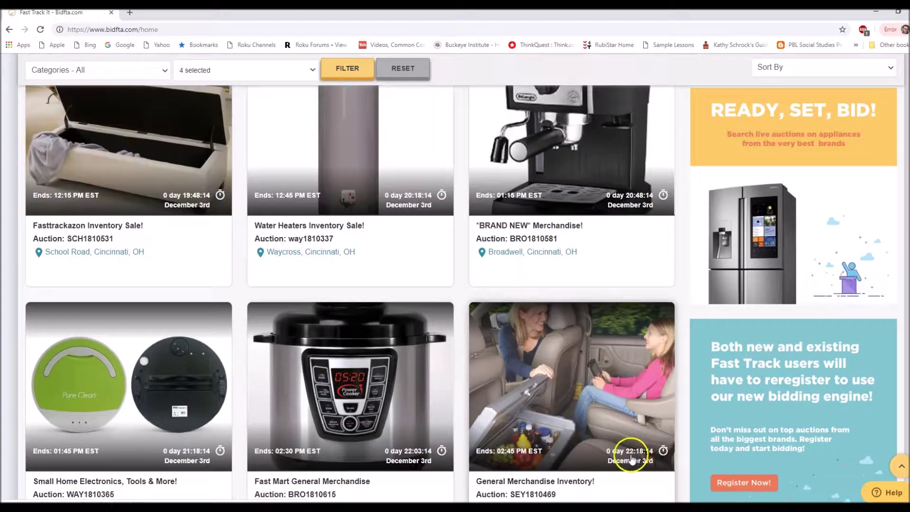
scroll(594, 469, down, 8)
scroll(450, 359, down, 1)
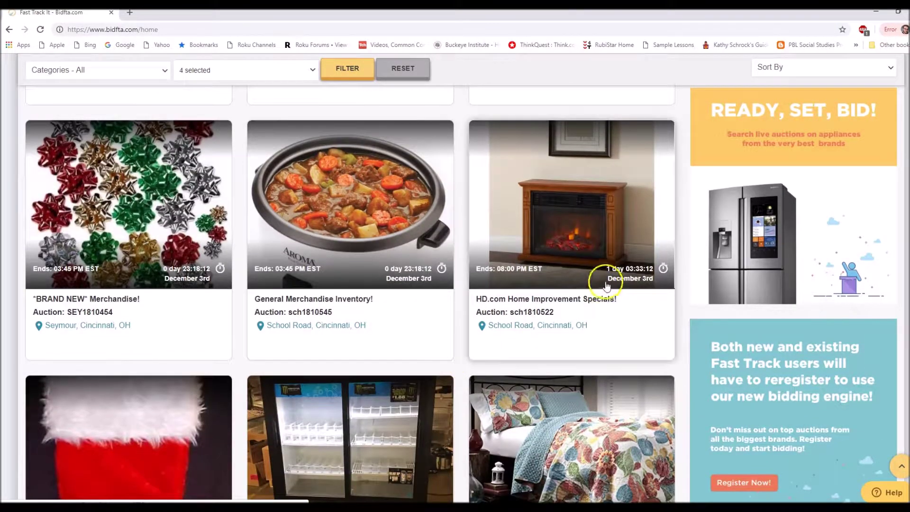
scroll(326, 311, up, 10)
scroll(322, 310, up, 6)
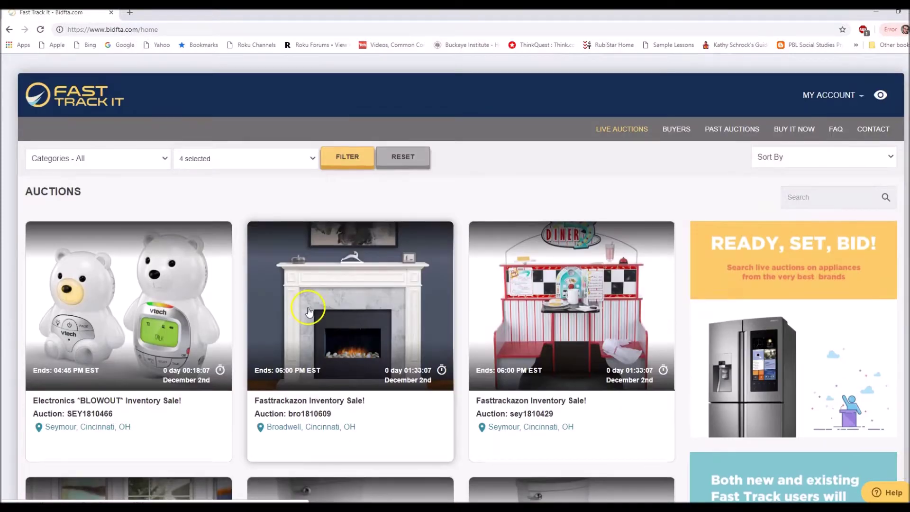
scroll(312, 303, down, 4)
right_click(352, 258)
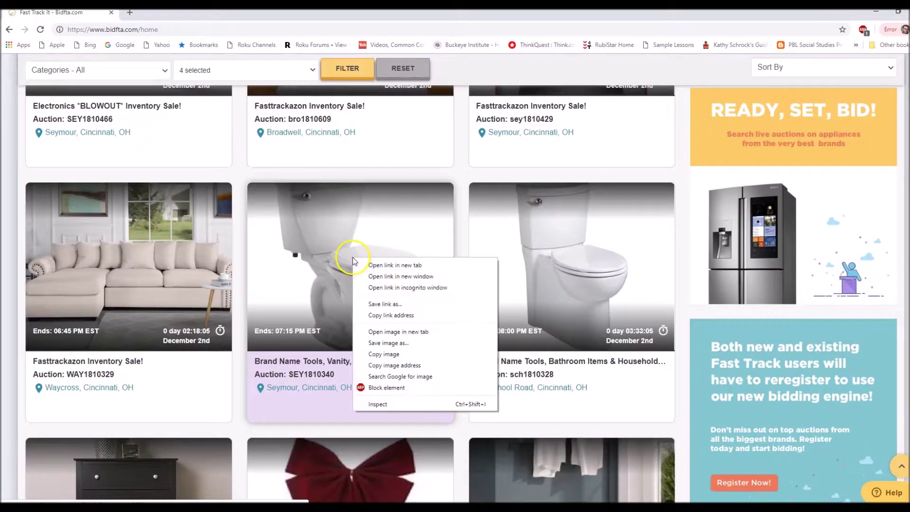
click(359, 264)
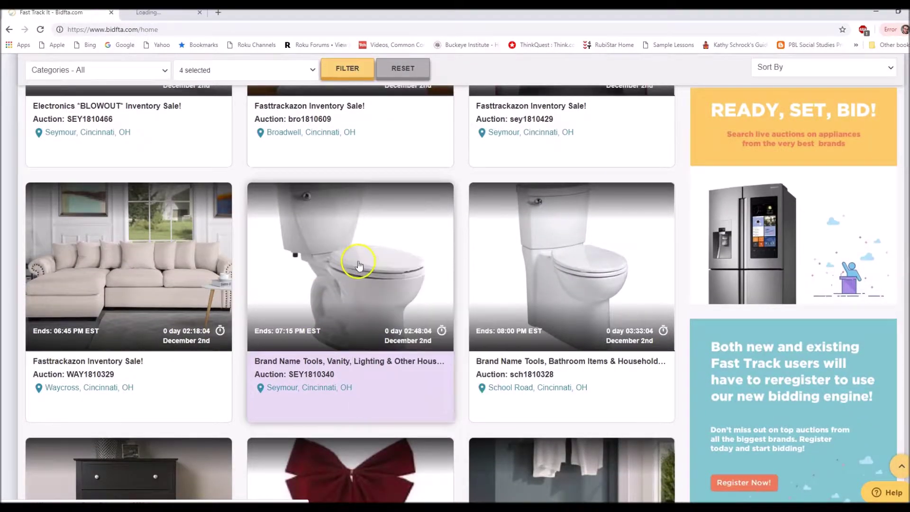
click(154, 13)
scroll(312, 281, down, 2)
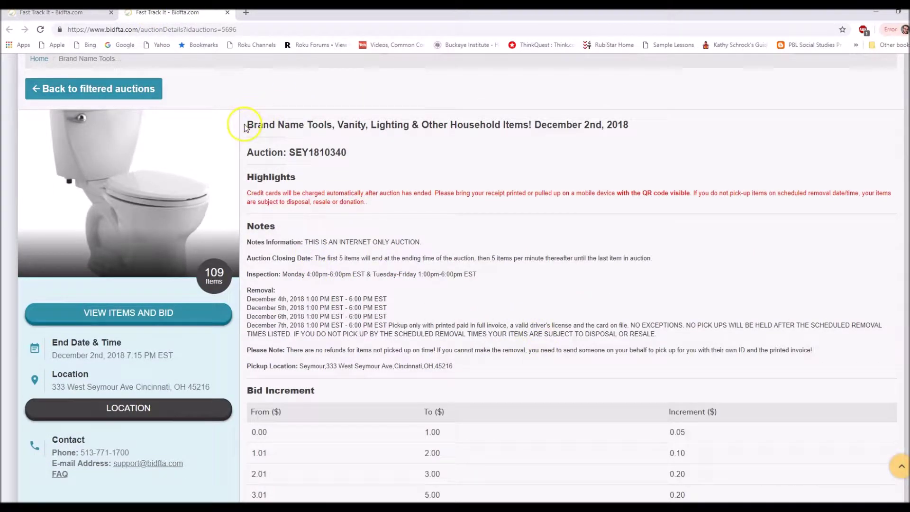
drag(245, 124, 530, 125)
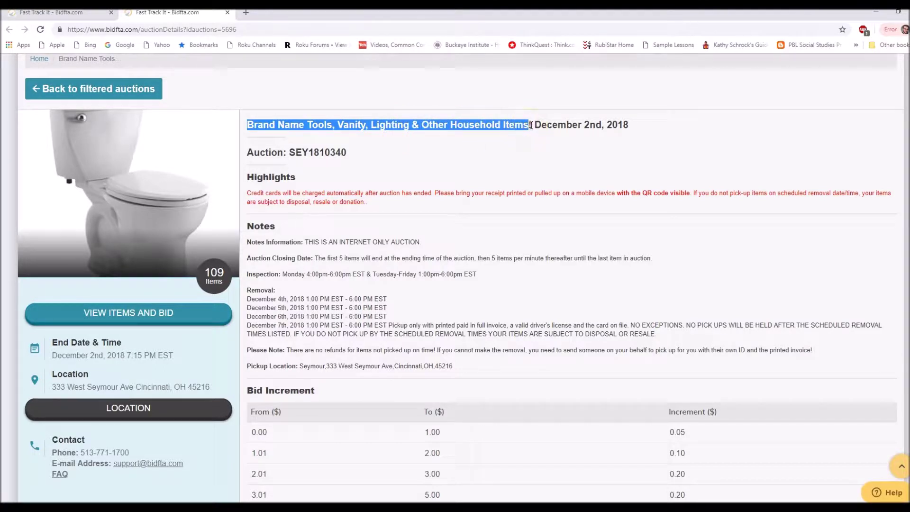
click(459, 165)
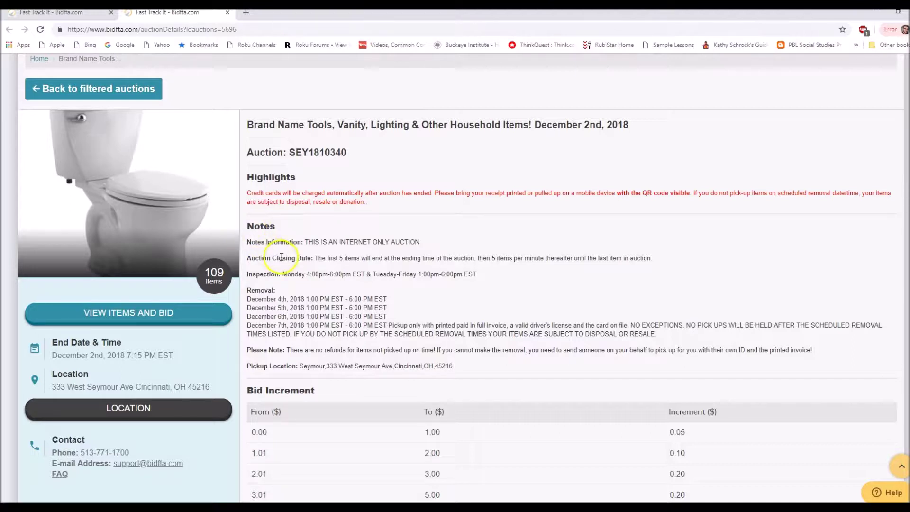
drag(245, 273, 493, 279)
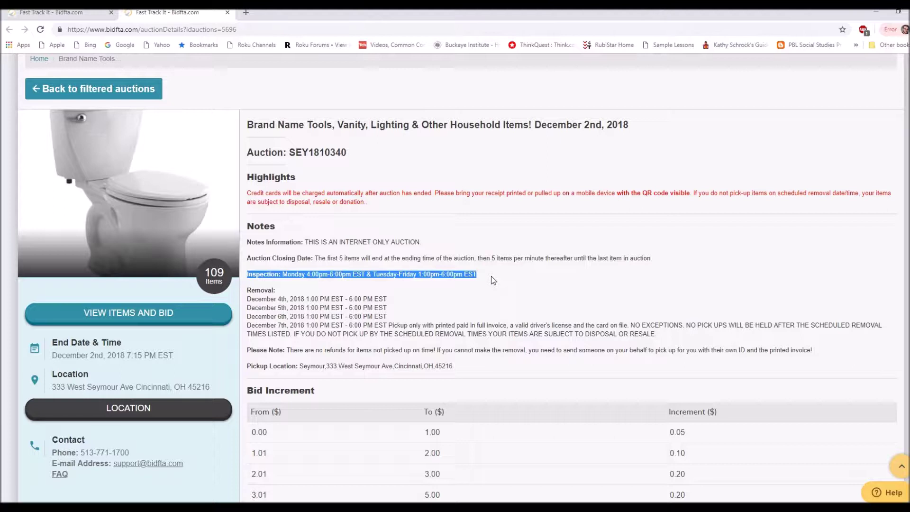
click(282, 277)
drag(247, 288, 729, 337)
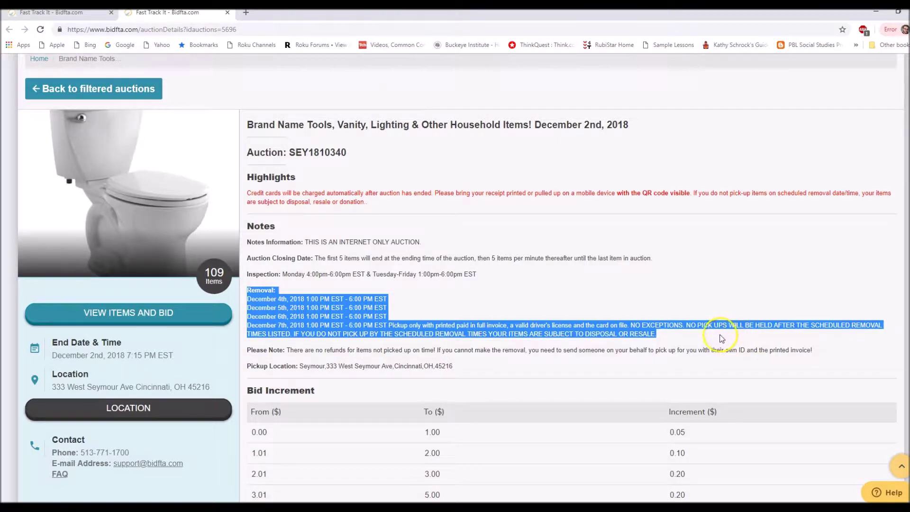
click(290, 298)
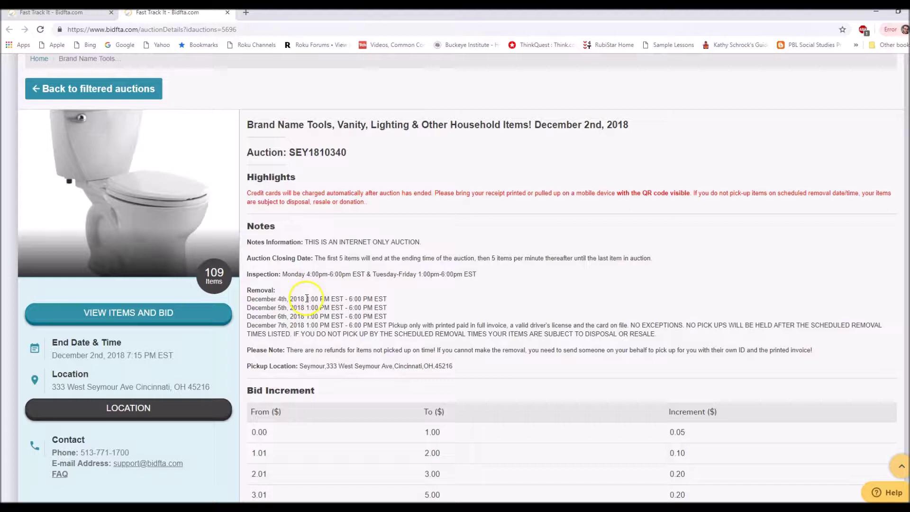
drag(306, 298, 396, 303)
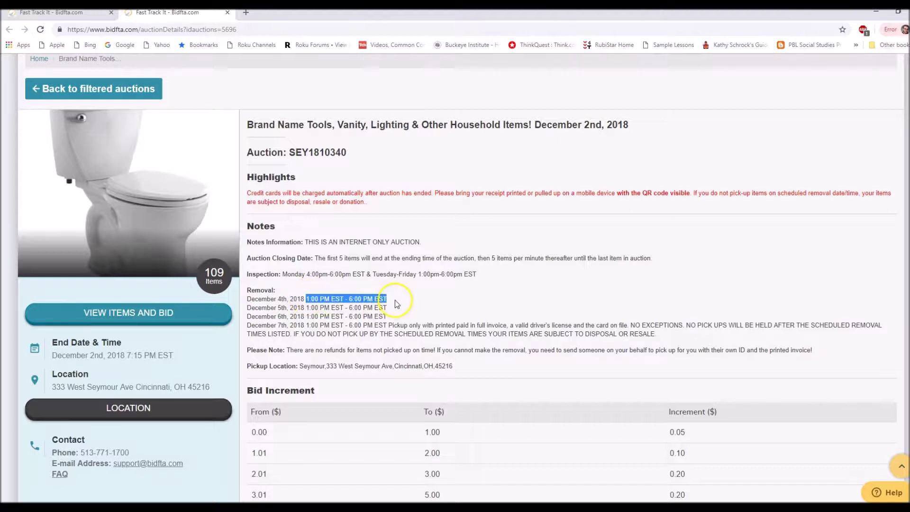
click(394, 300)
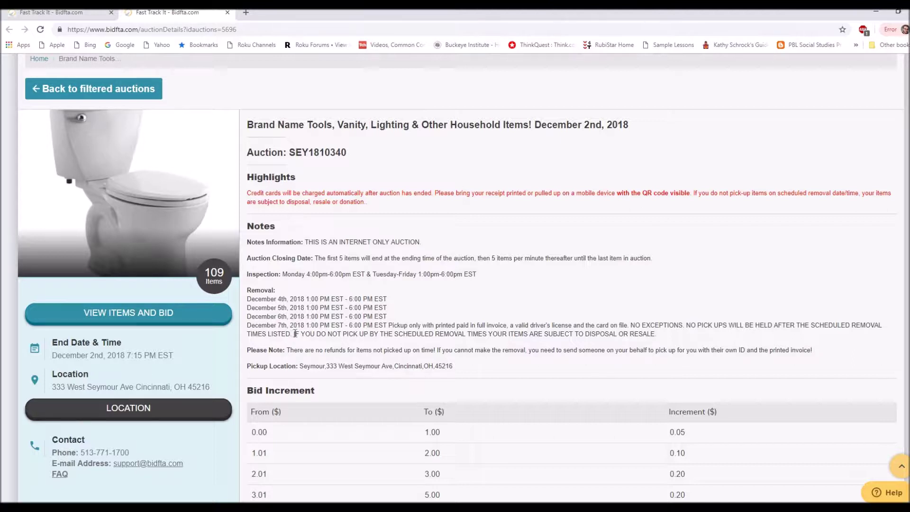
click(249, 368)
drag(250, 368, 468, 375)
click(303, 367)
drag(304, 366, 379, 366)
click(377, 366)
click(192, 316)
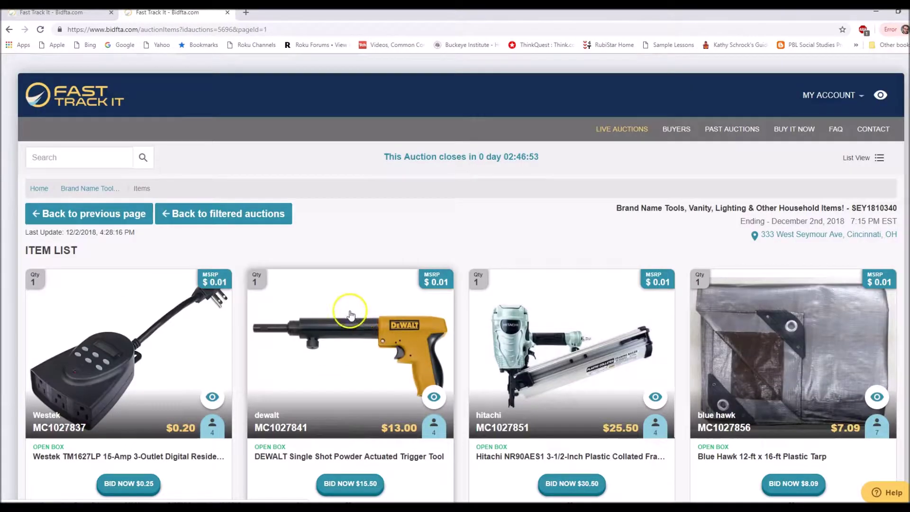
Find the allen + roth table lamp in the item list and bring up its link options
scroll(349, 314, down, 6)
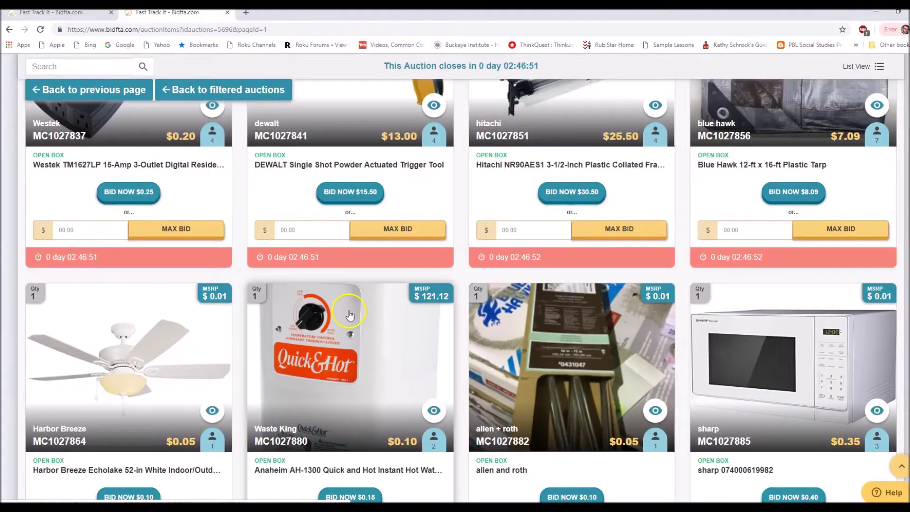
scroll(349, 314, down, 5)
scroll(349, 314, down, 7)
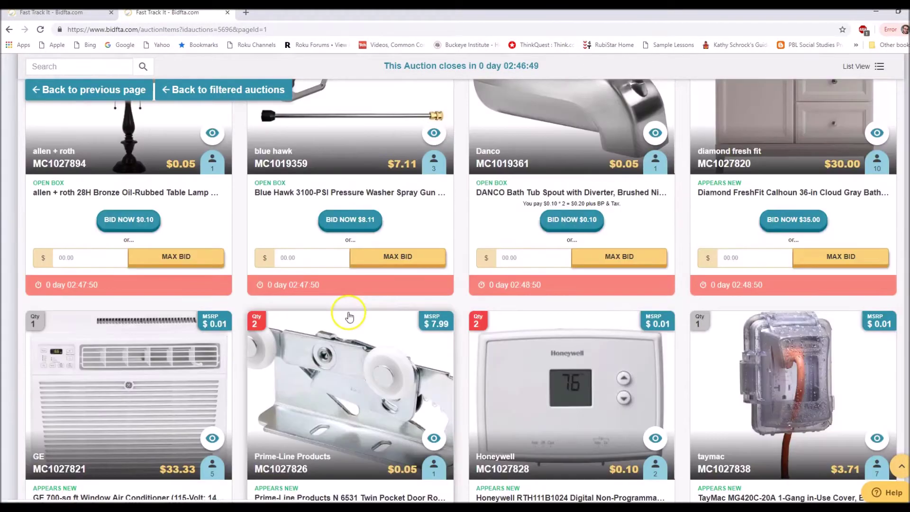
scroll(346, 315, down, 3)
scroll(254, 305, up, 6)
right_click(179, 239)
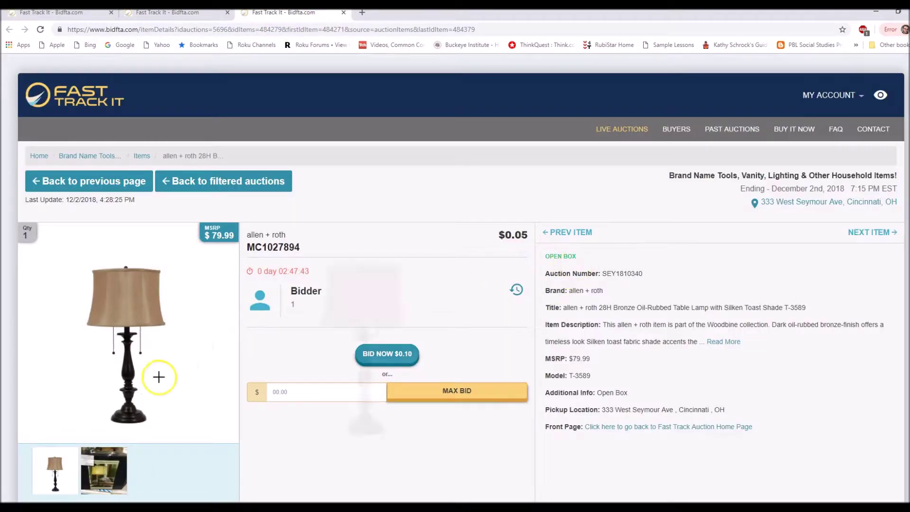
View the lamp's boxed photo and highlight its Open Box condition
click(105, 470)
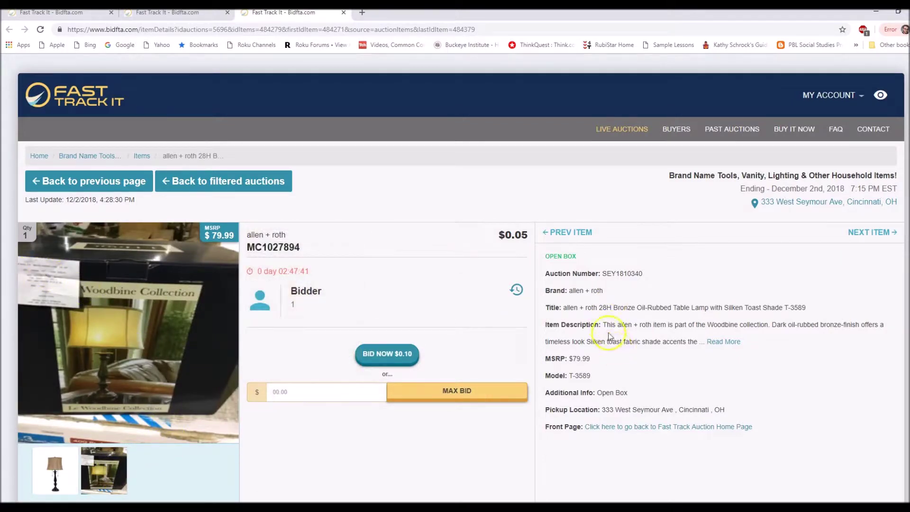
drag(544, 391, 642, 394)
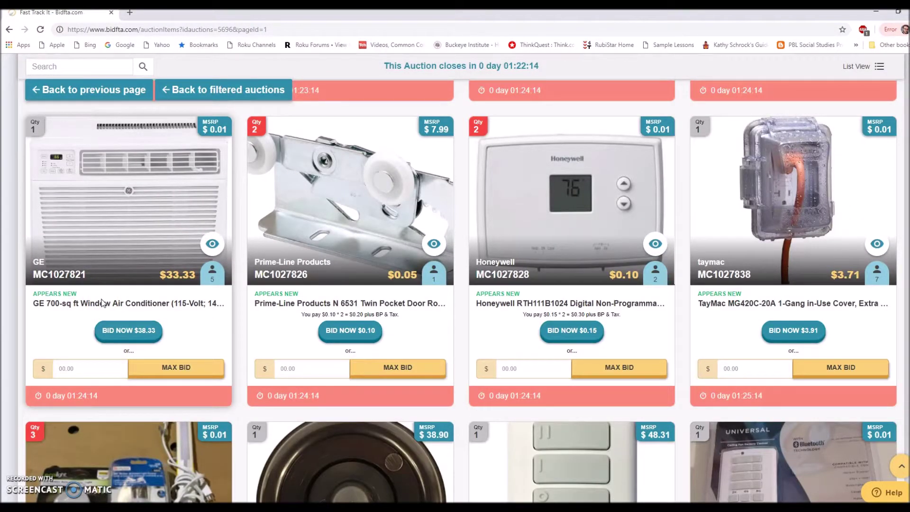
Open the GE 700-sq ft window air conditioner listing in a new tab
click(100, 183)
click(138, 191)
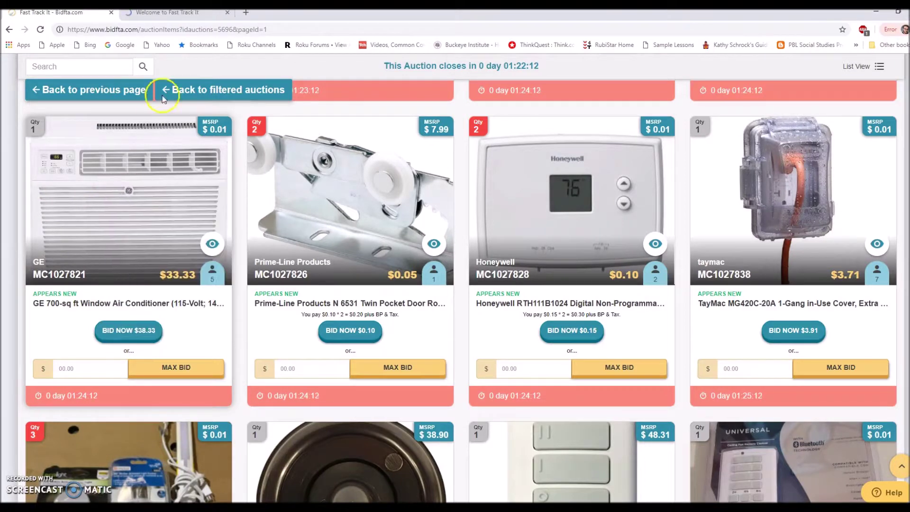
click(180, 19)
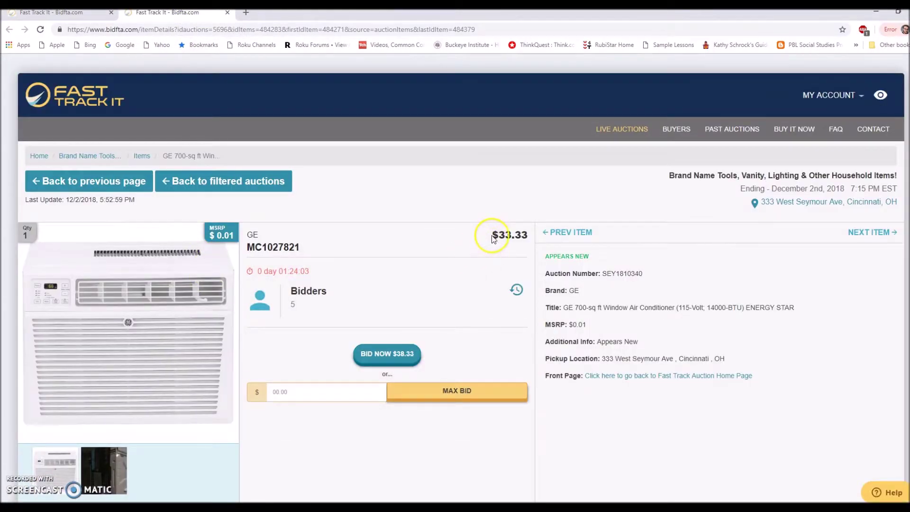
Check the air conditioner's $33.33 price, boxed photo and Appears New condition
drag(493, 234, 524, 235)
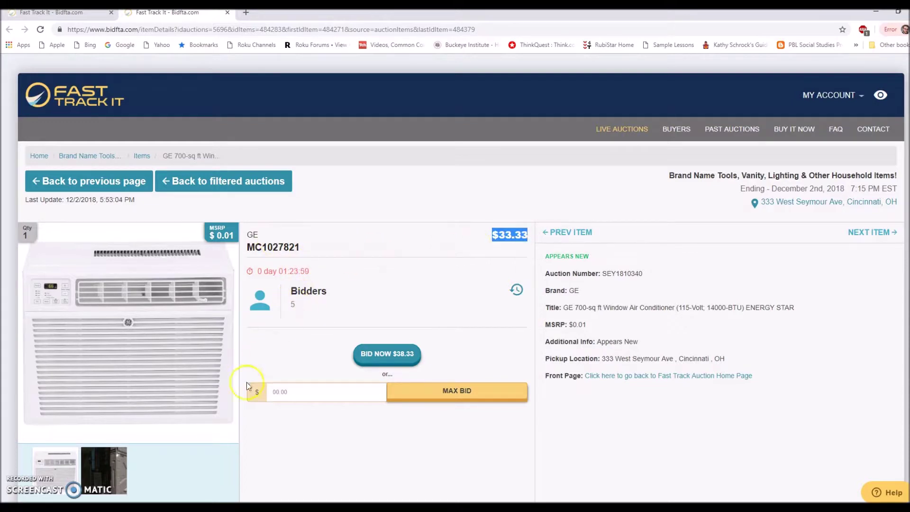
click(104, 469)
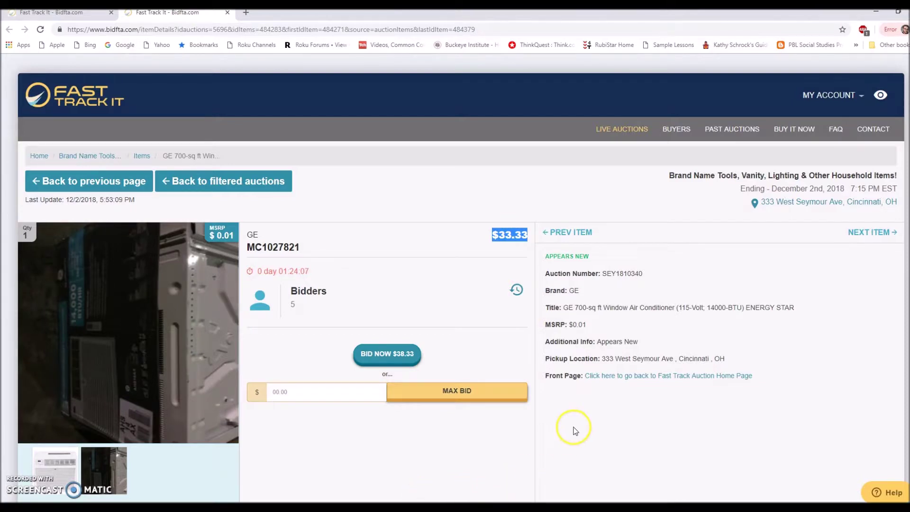
mouse_move(548, 340)
drag(547, 341, 638, 340)
click(558, 414)
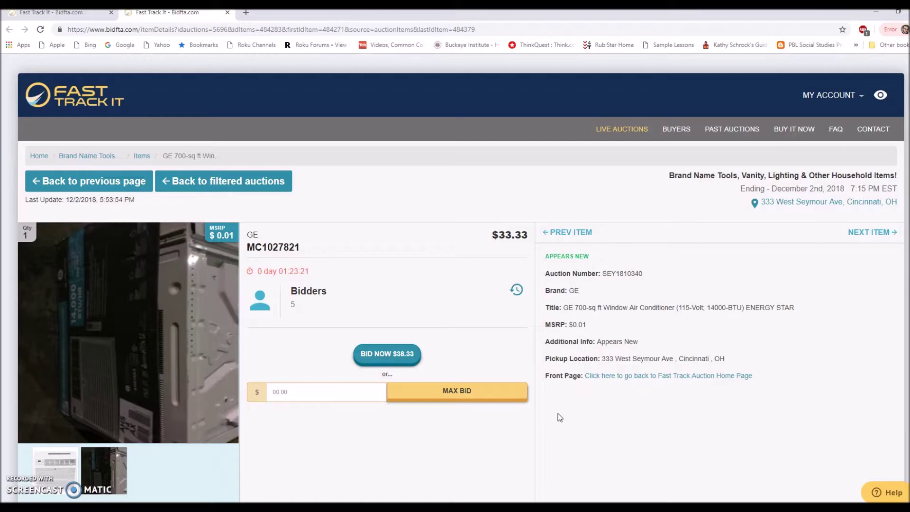
Place and confirm a $0.10 bid on the allen + roth table lamp
click(391, 456)
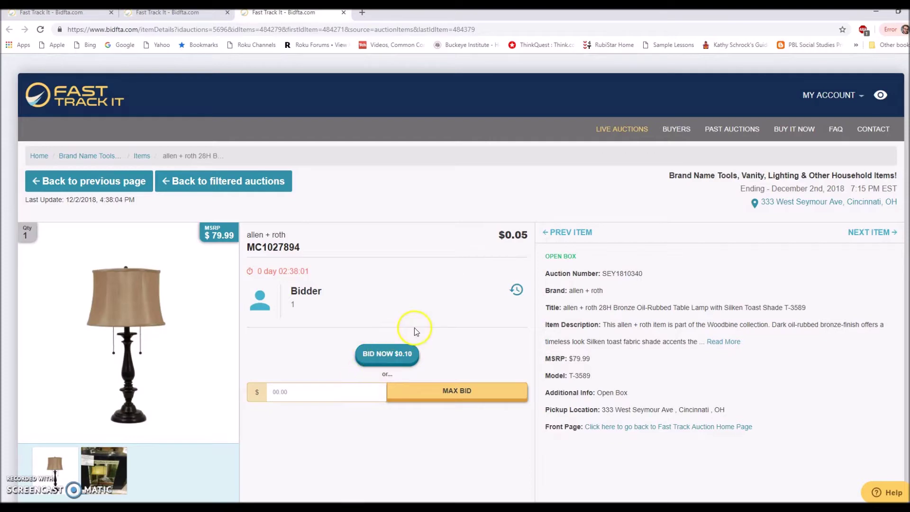
click(389, 360)
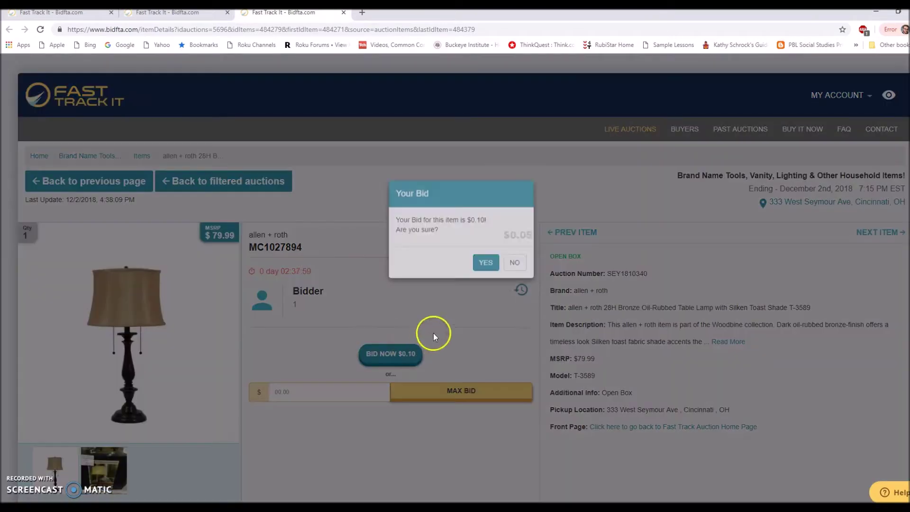
click(482, 317)
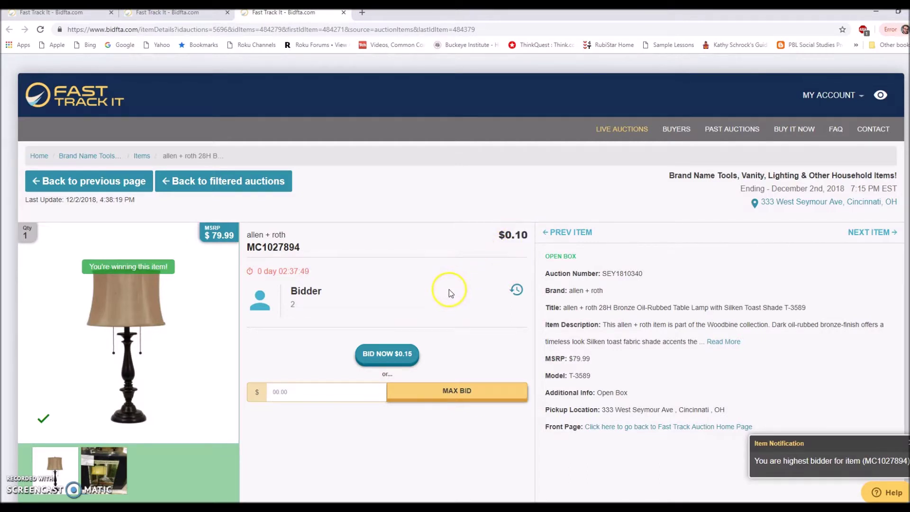
click(317, 396)
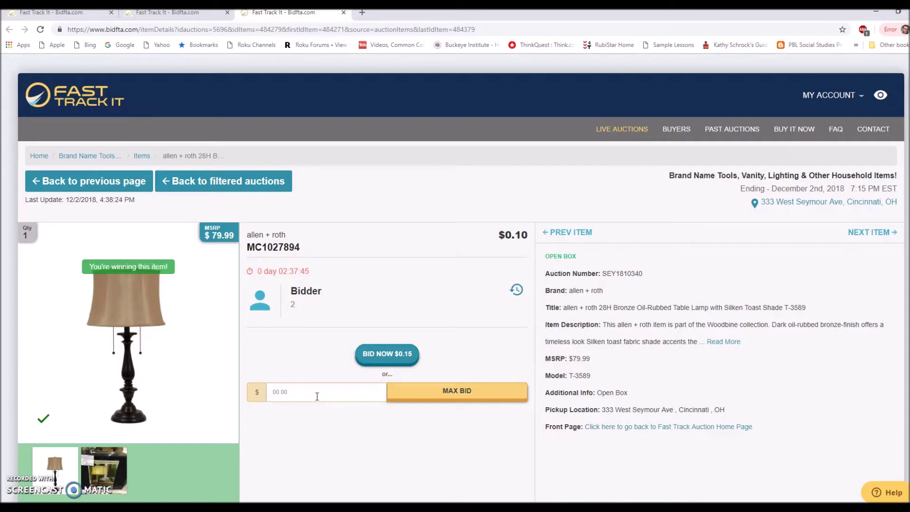
Set and confirm a $0.50 maximum bid on the lamp, then return to the item list
text(0.50)
click(400, 393)
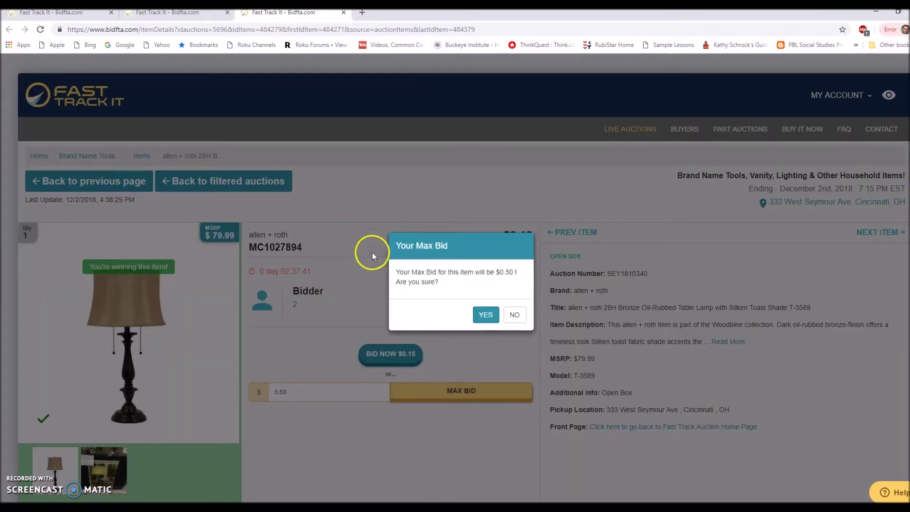
click(485, 315)
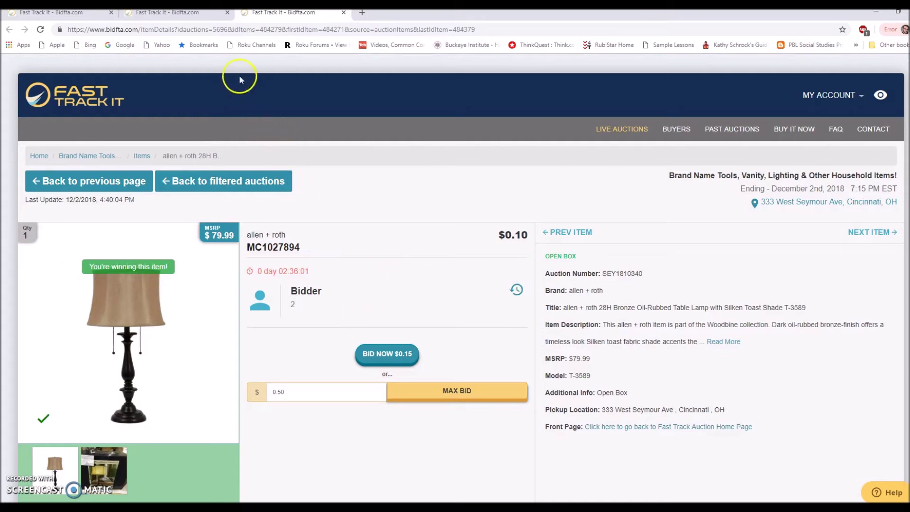
click(185, 14)
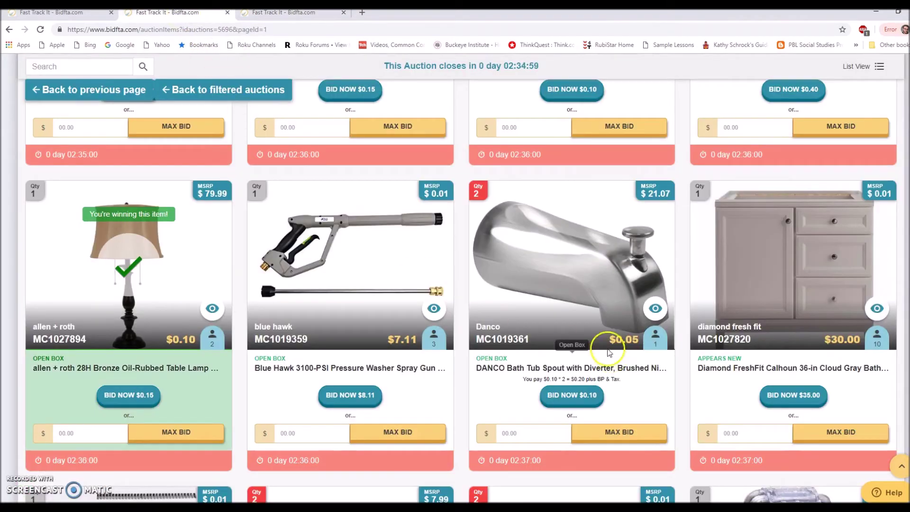
scroll(203, 276, down, 4)
scroll(203, 275, up, 4)
scroll(172, 260, down, 14)
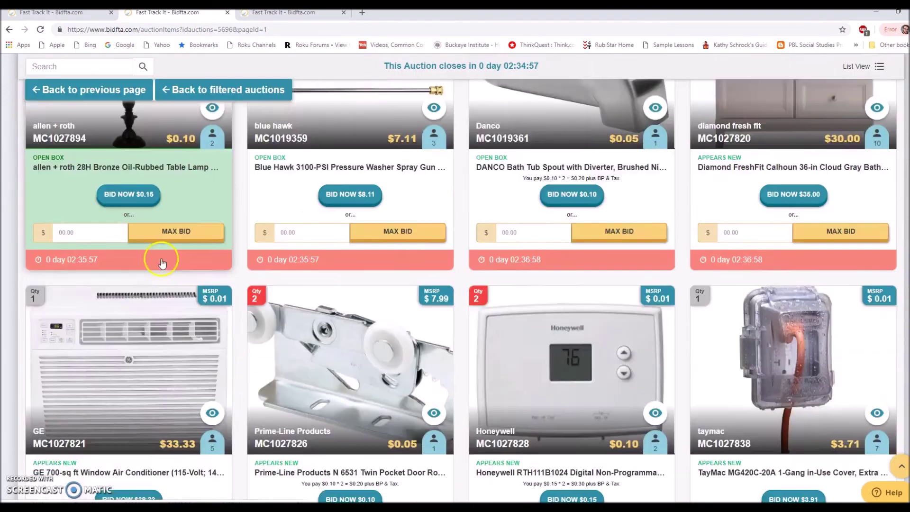
scroll(279, 405, down, 6)
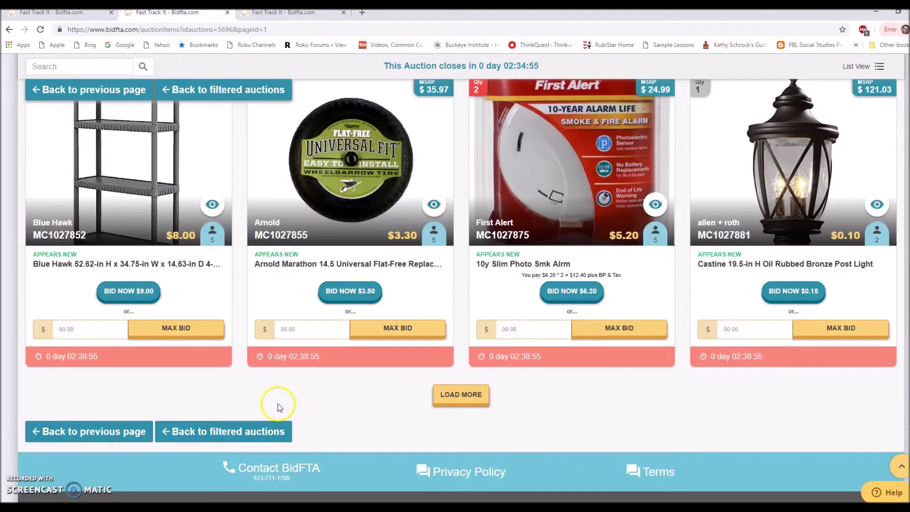
scroll(280, 400, up, 15)
scroll(199, 369, up, 6)
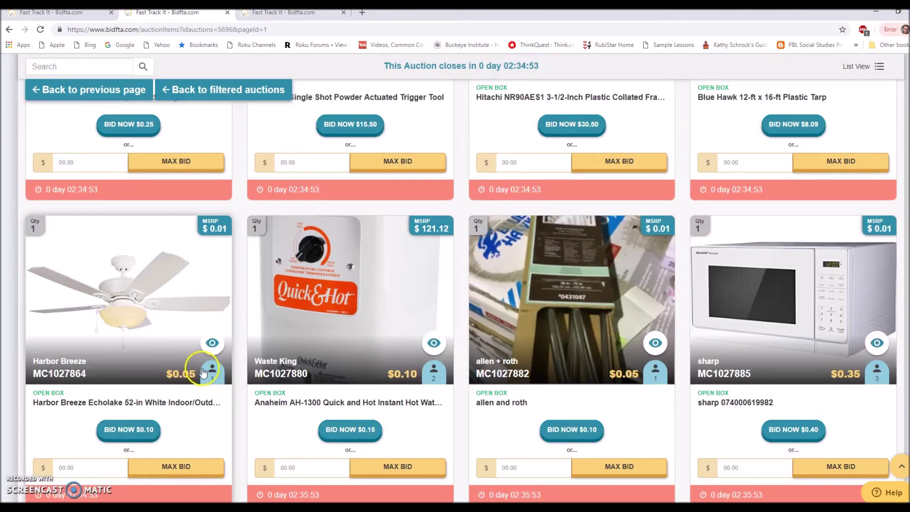
scroll(162, 332, down, 1)
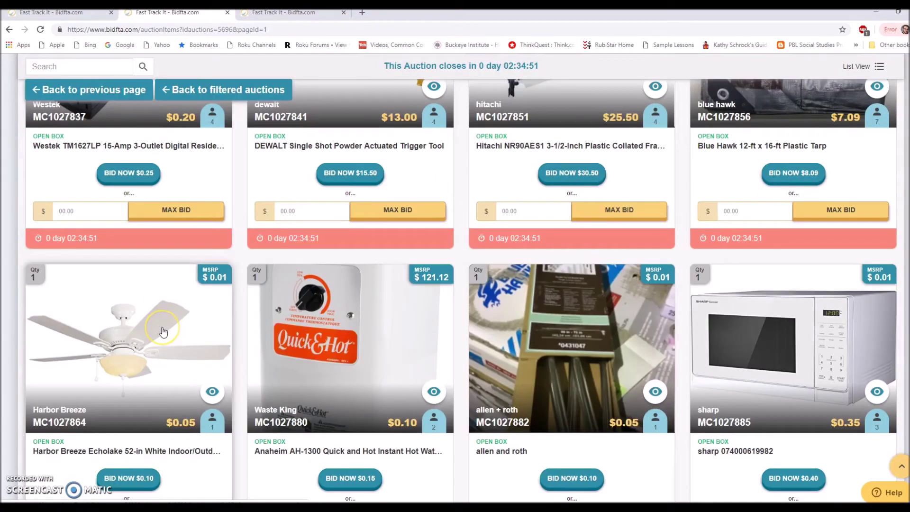
scroll(163, 332, down, 7)
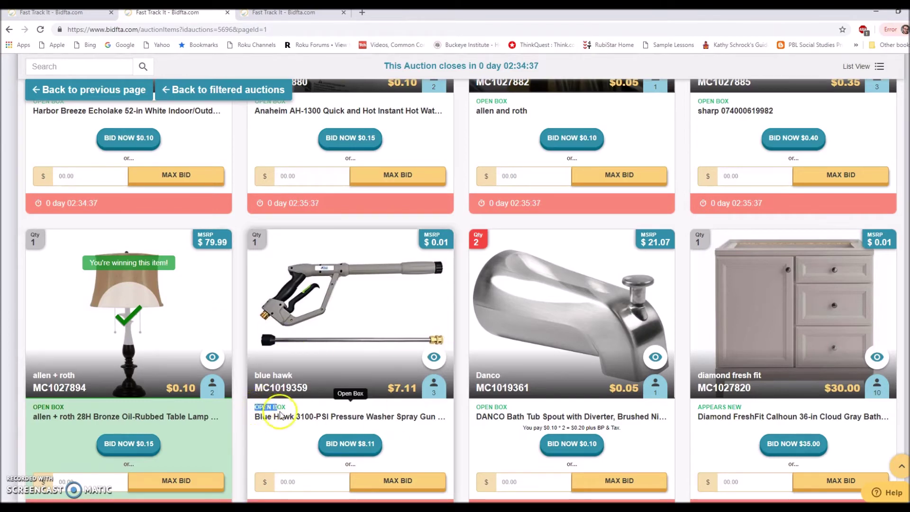
drag(255, 408, 286, 407)
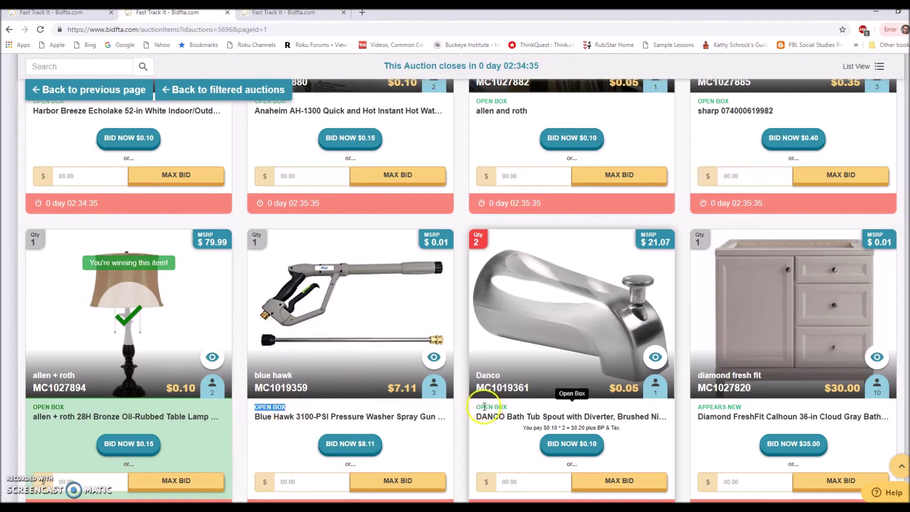
scroll(492, 410, up, 8)
scroll(463, 197, up, 3)
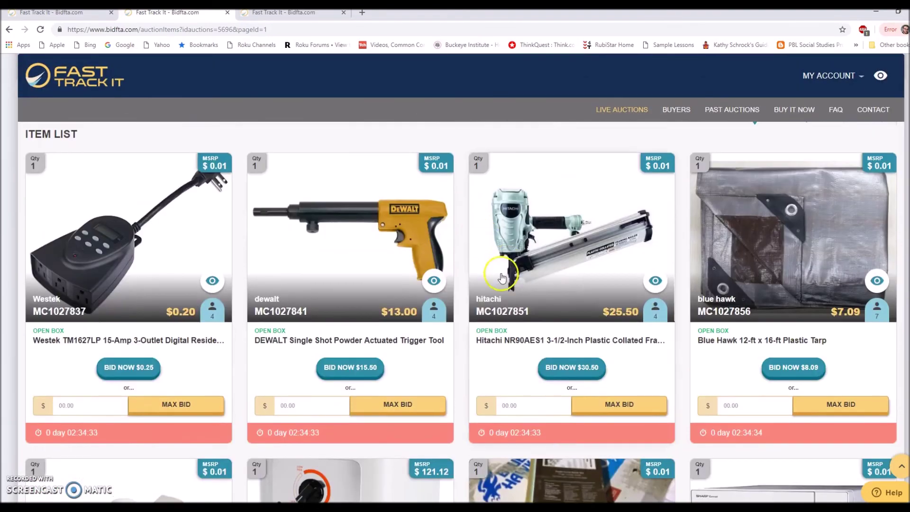
drag(475, 331, 510, 332)
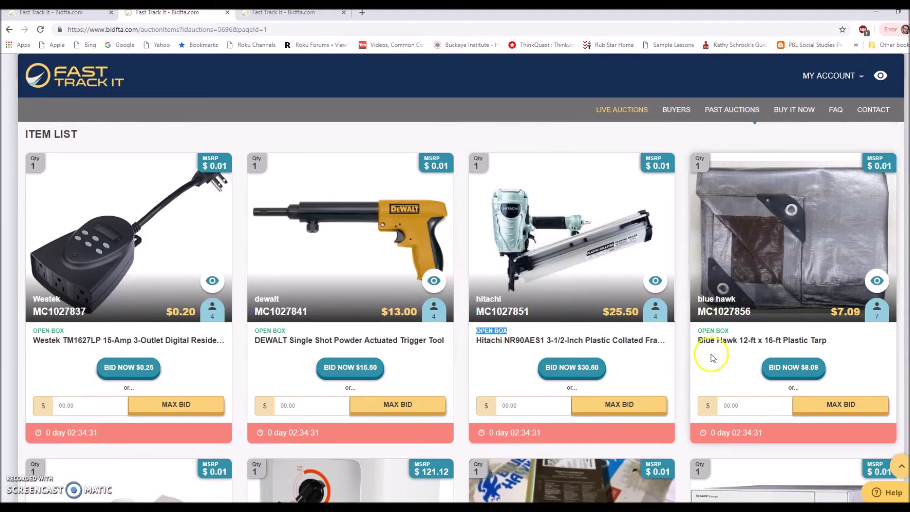
drag(696, 331, 730, 331)
scroll(606, 383, down, 4)
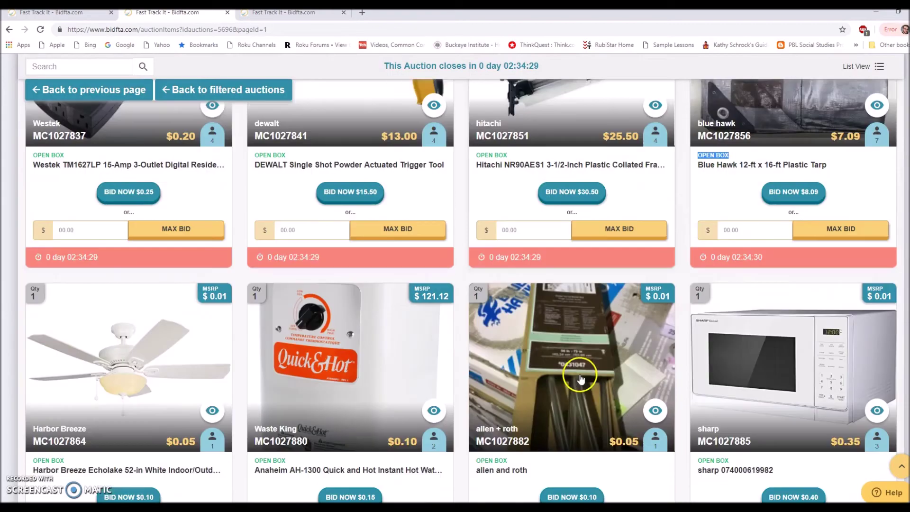
scroll(480, 435, down, 6)
scroll(480, 438, down, 4)
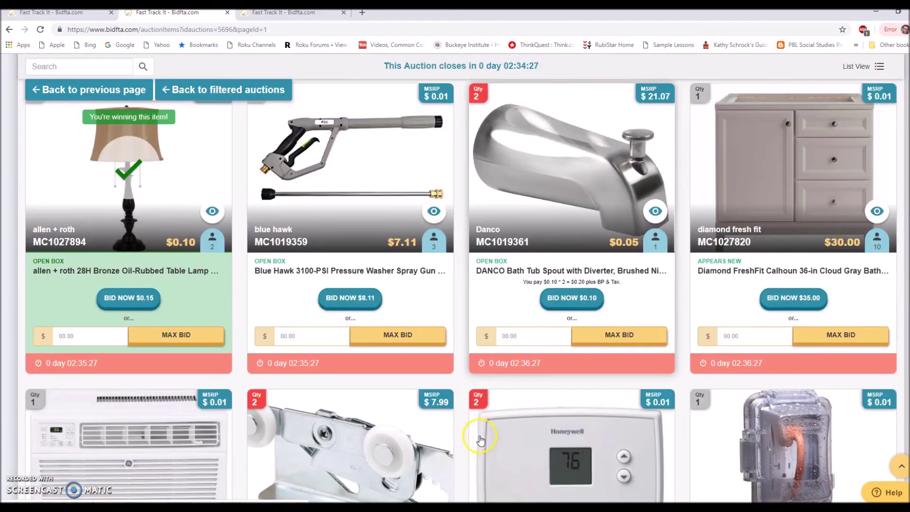
scroll(587, 366, up, 3)
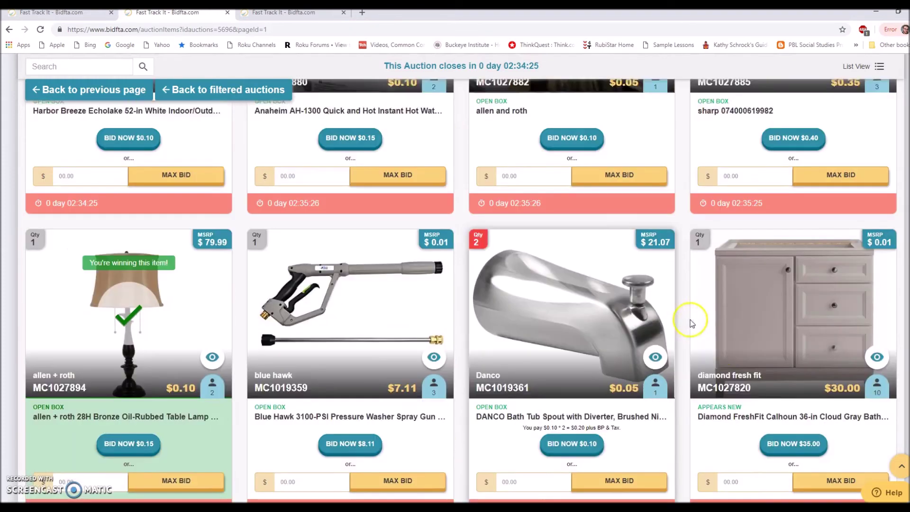
drag(742, 407, 696, 405)
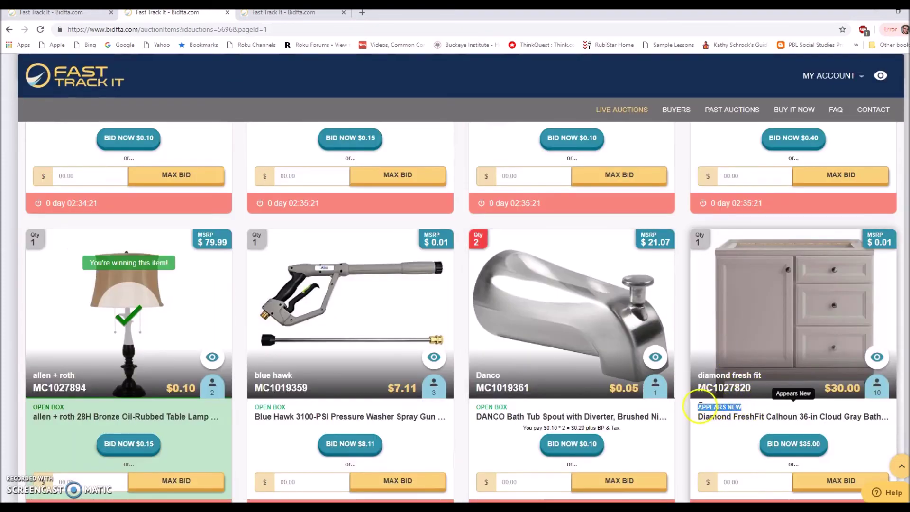
scroll(502, 401, down, 1)
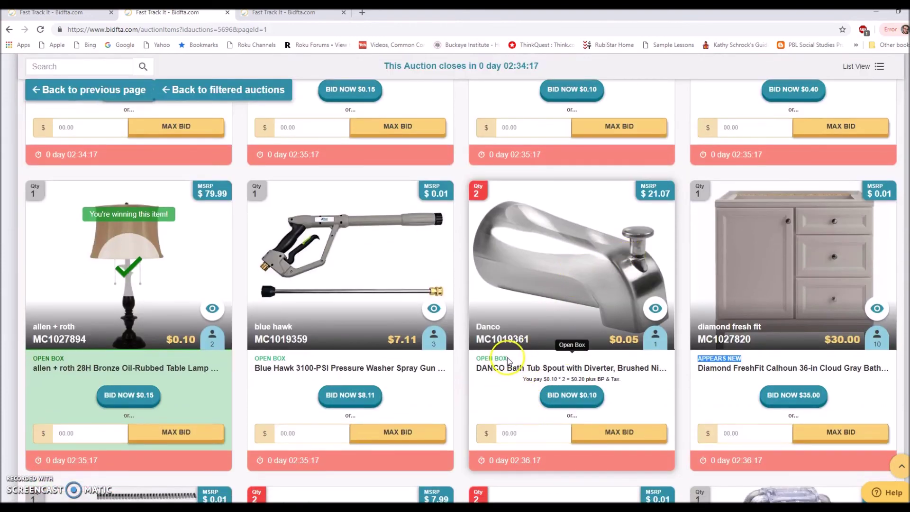
drag(508, 359, 477, 359)
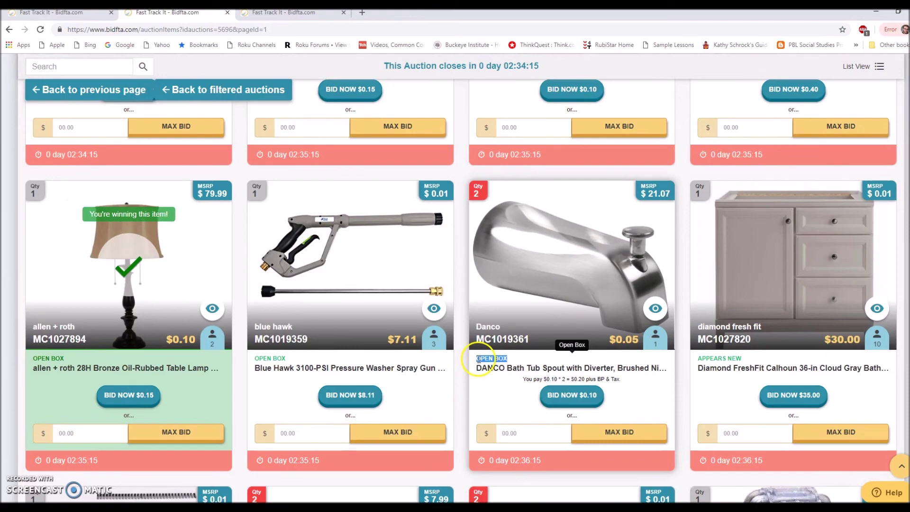
scroll(469, 378, down, 7)
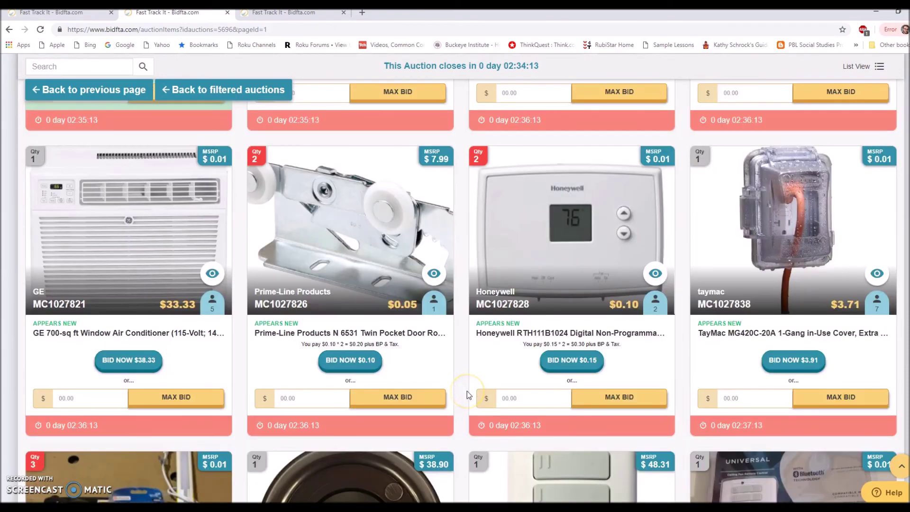
scroll(467, 391, down, 7)
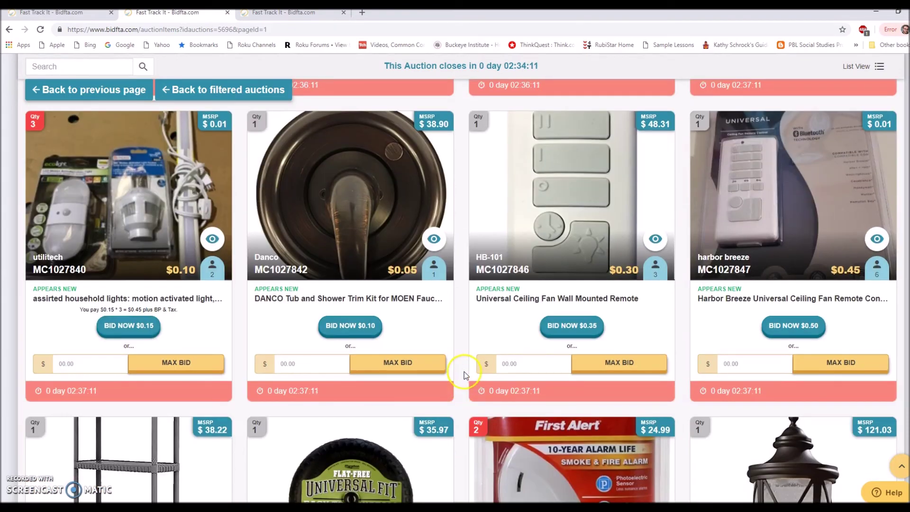
scroll(464, 374, down, 4)
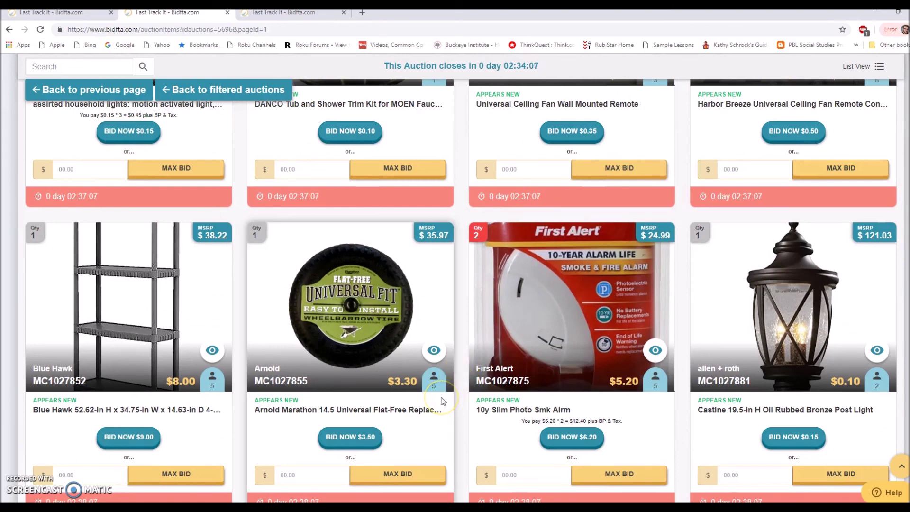
click(450, 382)
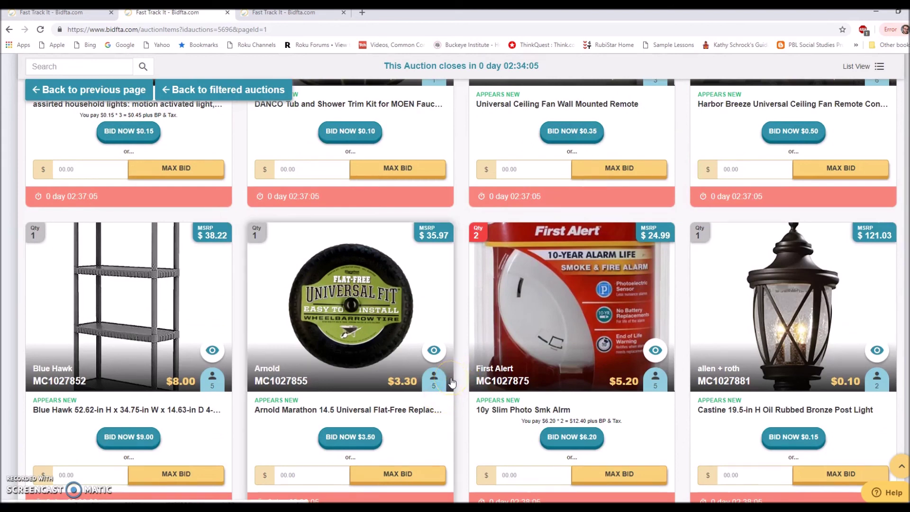